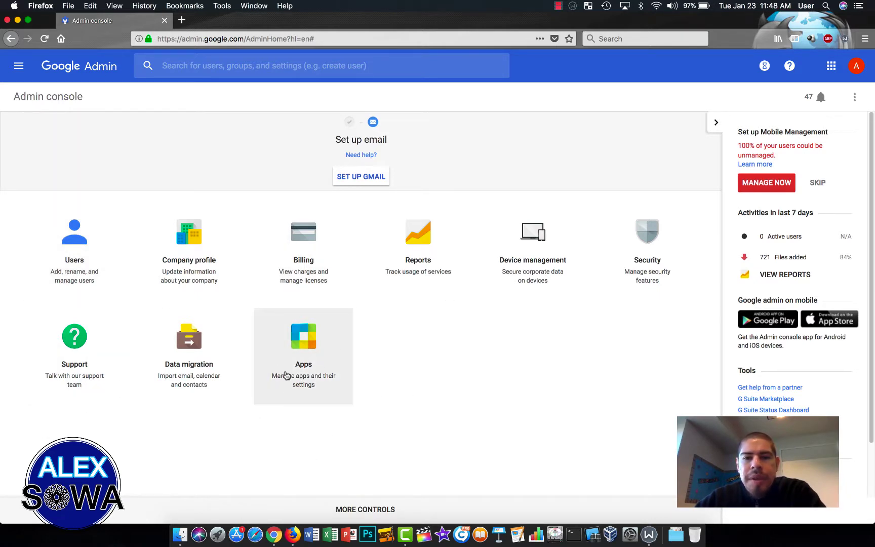
Step: Go from the dashboard's More controls, via the main menu's Apps, to the G Suite services list
left_click(362, 508)
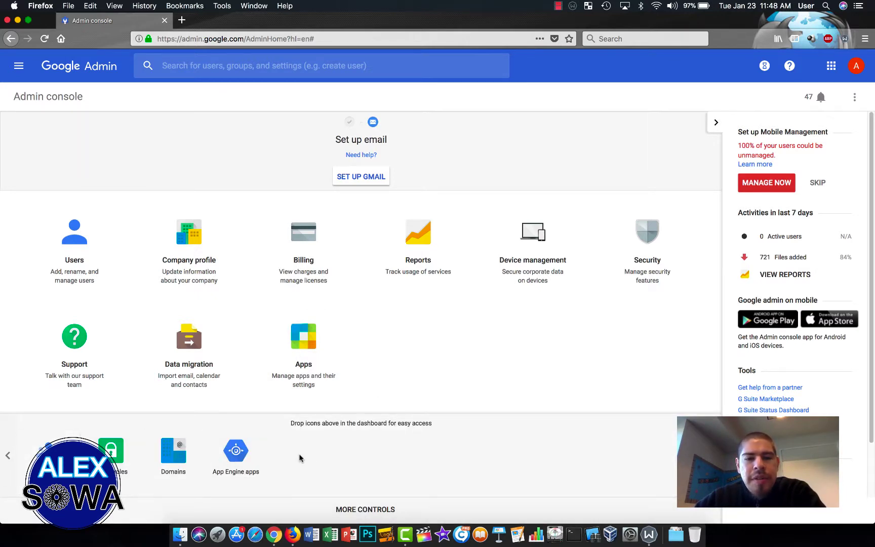
left_click(19, 66)
mouse_move(49, 180)
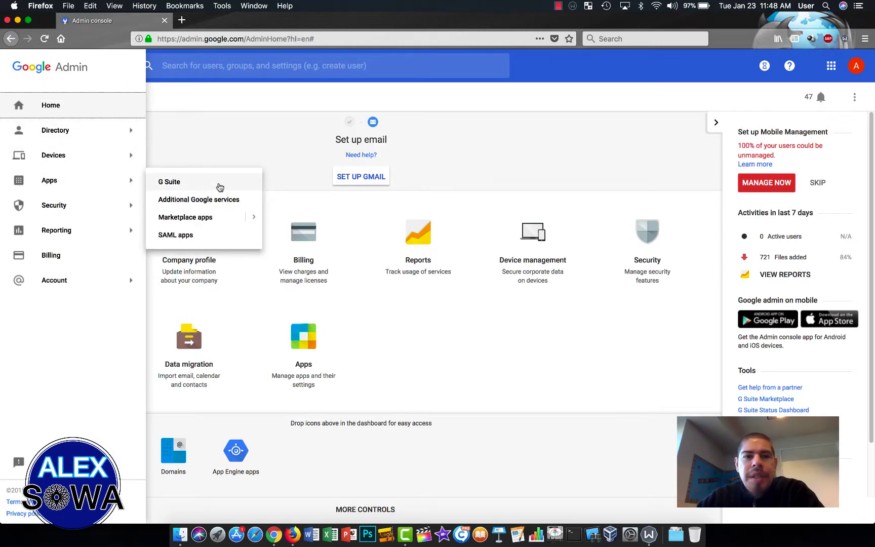
left_click(217, 183)
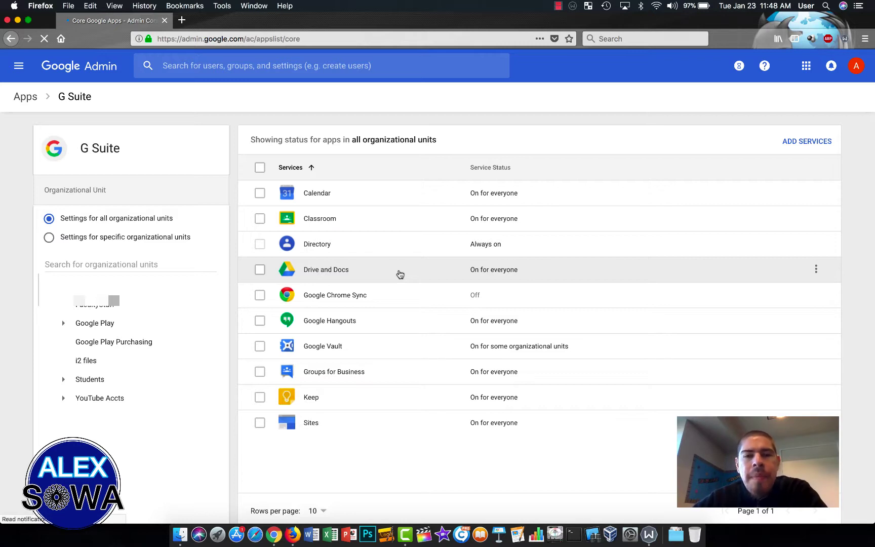
Step: Open the Drive and Docs service's settings from the G Suite list
left_click(400, 274)
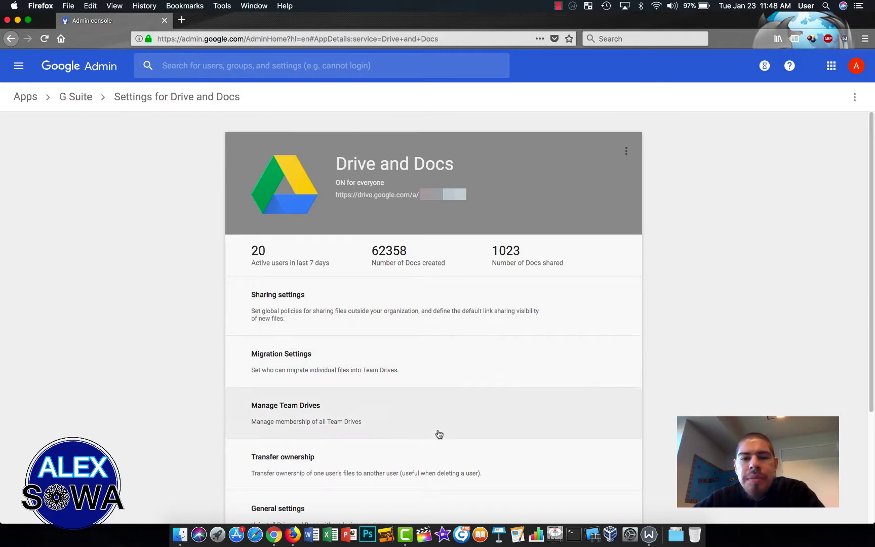
scroll(439, 448, "down", 3)
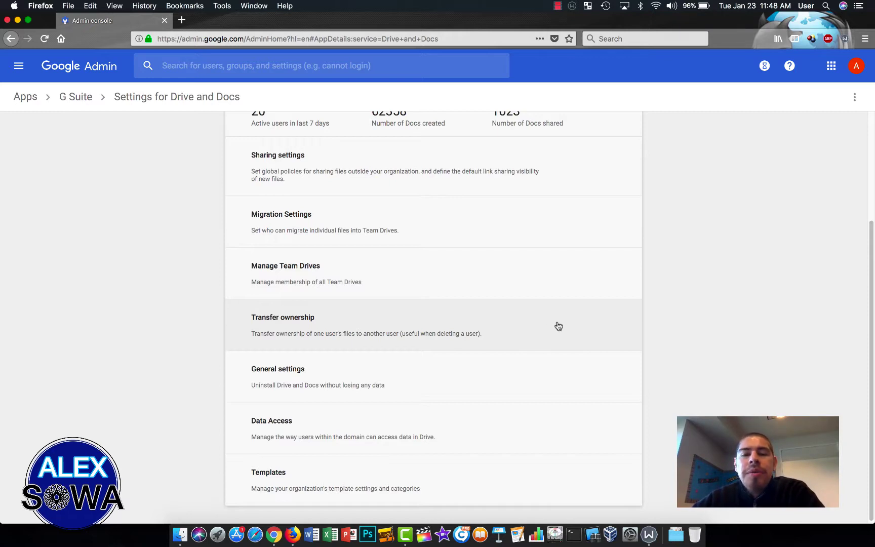
Step: Expand the Transfer ownership section on the Drive and Docs settings page
left_click(523, 328)
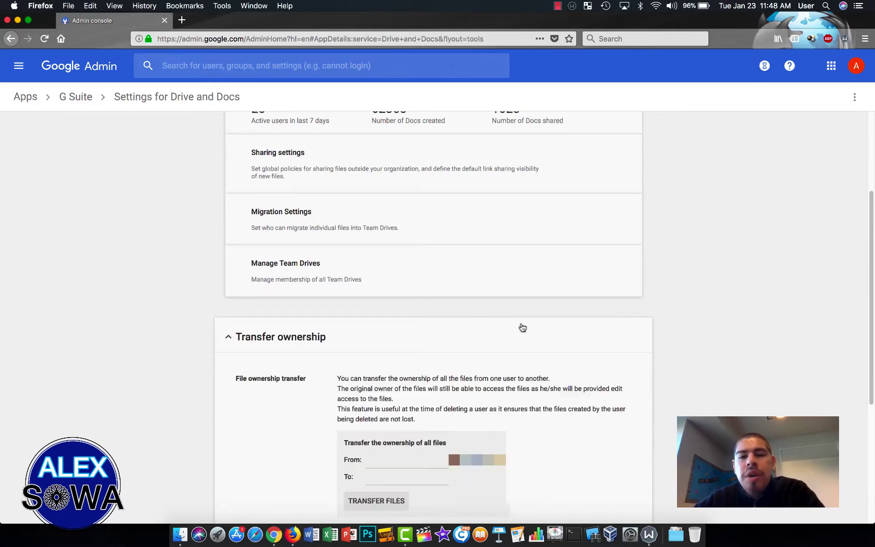
scroll(522, 328, "down", 3)
scroll(523, 328, "down", 2)
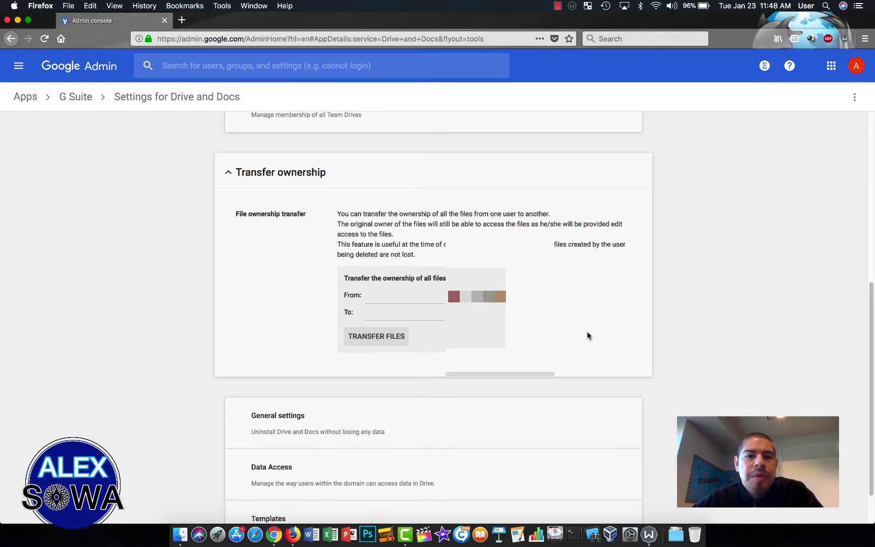
scroll(587, 331, "down", 1)
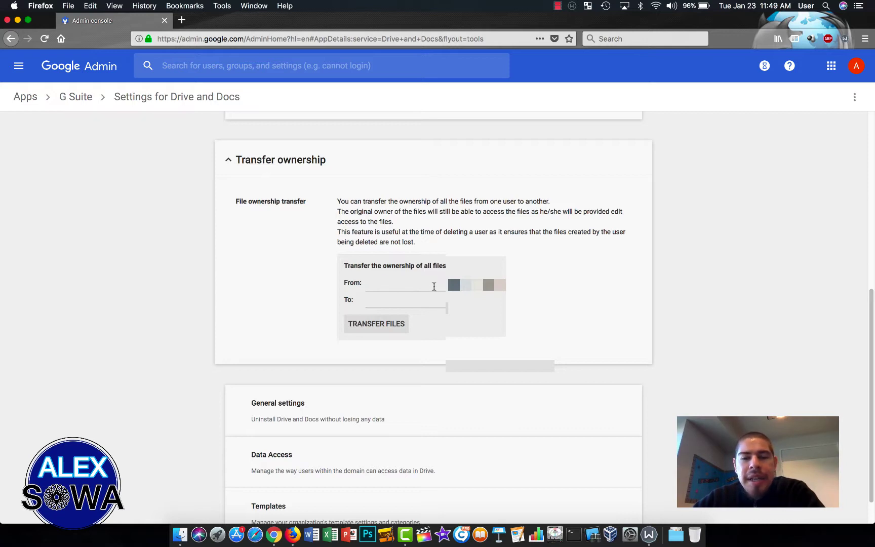
left_click(405, 285)
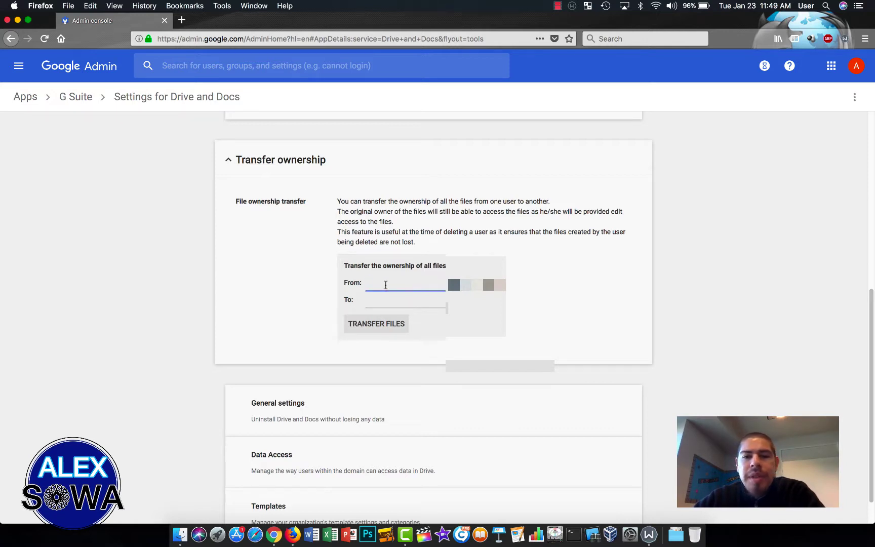
left_click(405, 299)
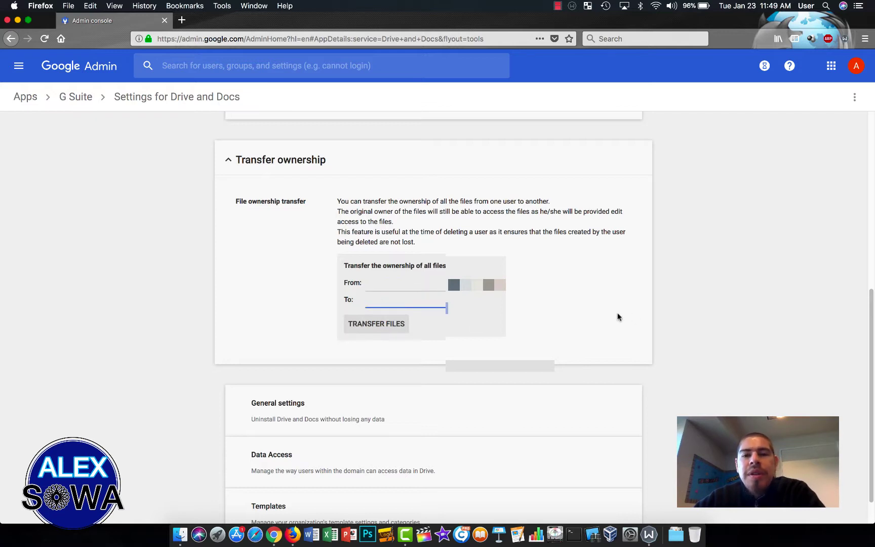
left_click(581, 311)
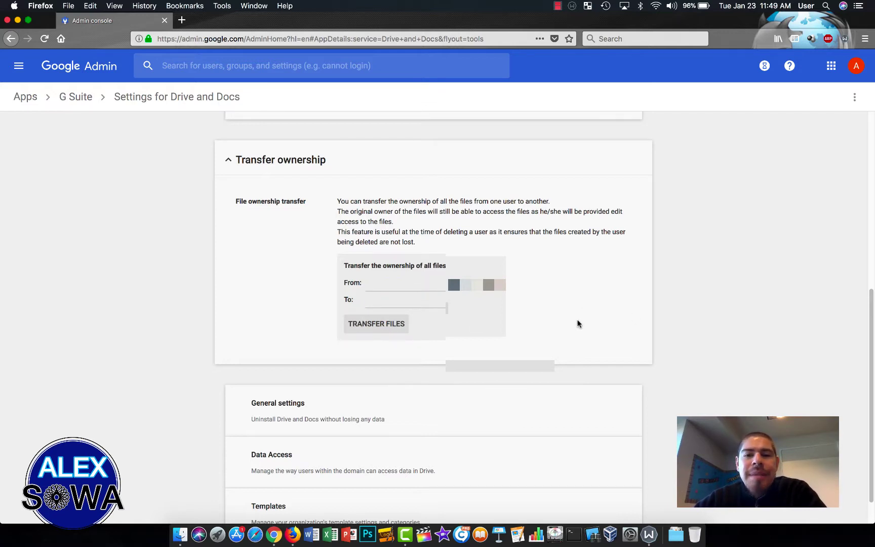